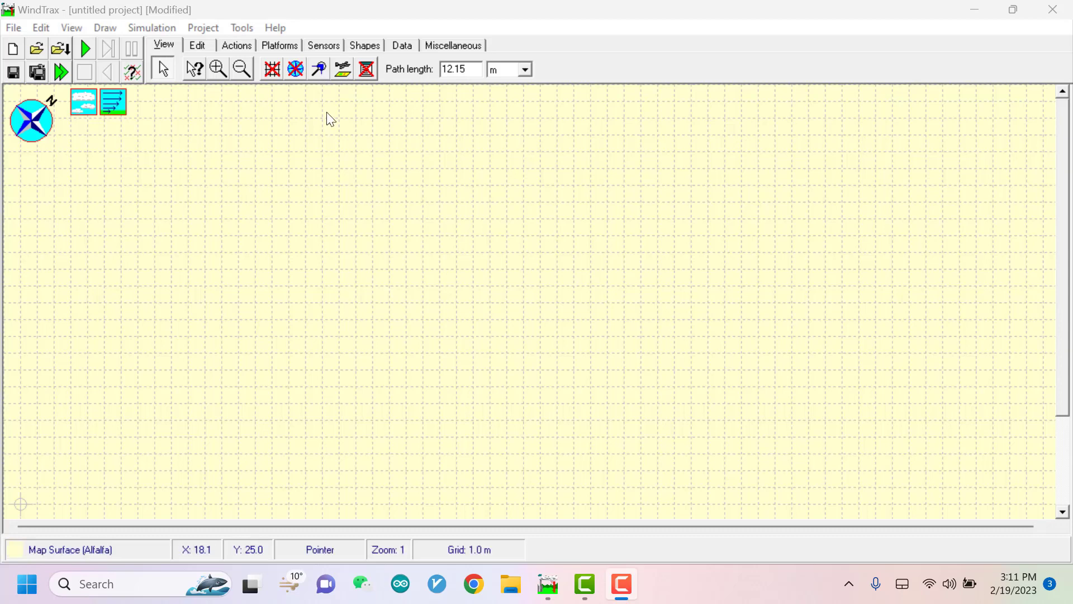
Place an anemometer on the map at about X 20.4, Y 18.2 m and set its height to 1.50 m.
click(324, 45)
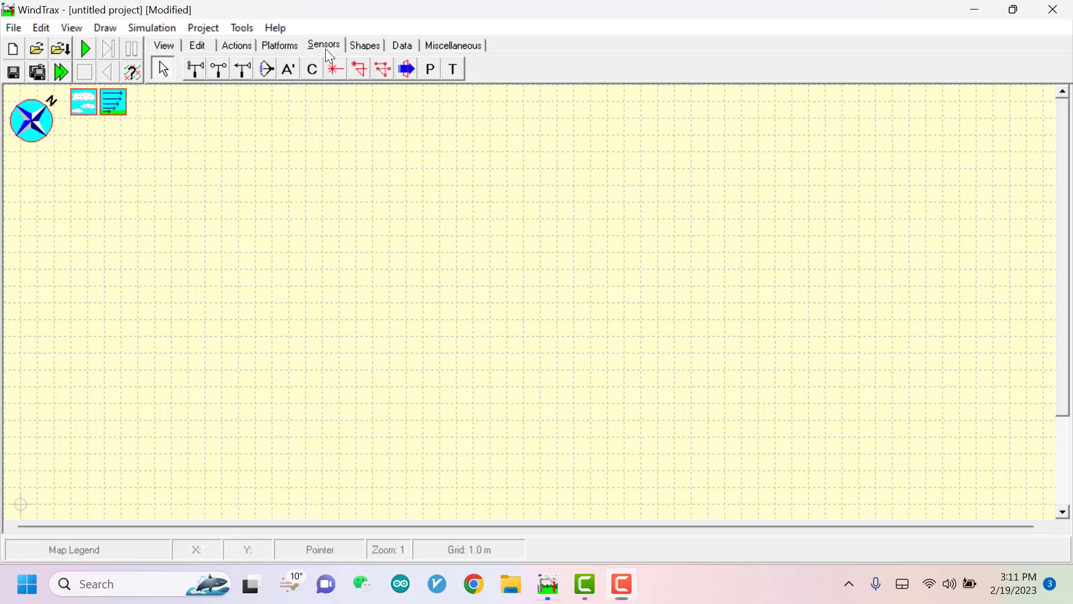
click(195, 70)
click(353, 180)
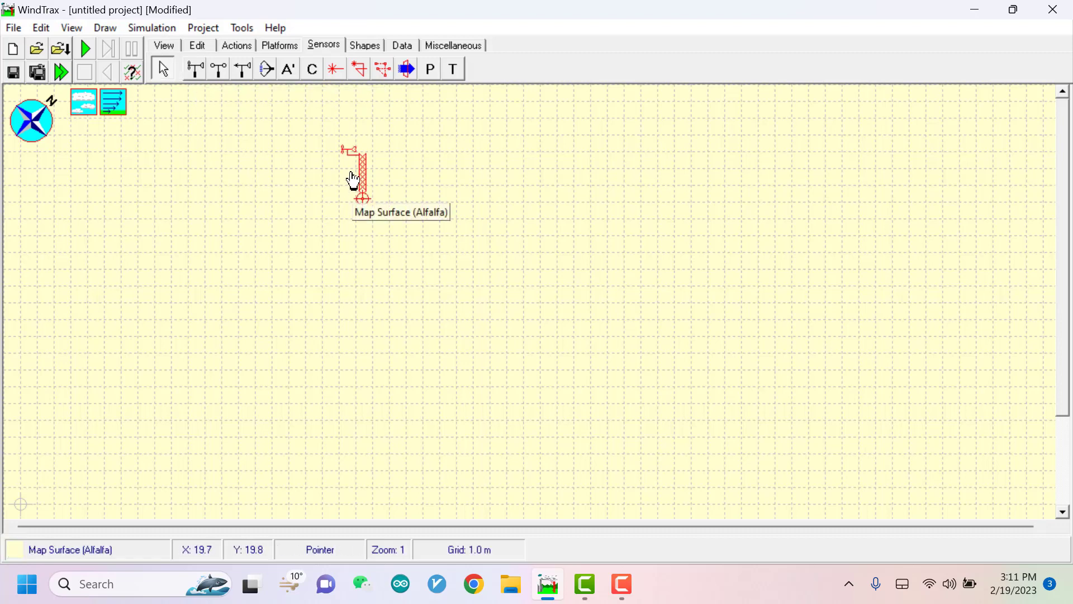
click(363, 184)
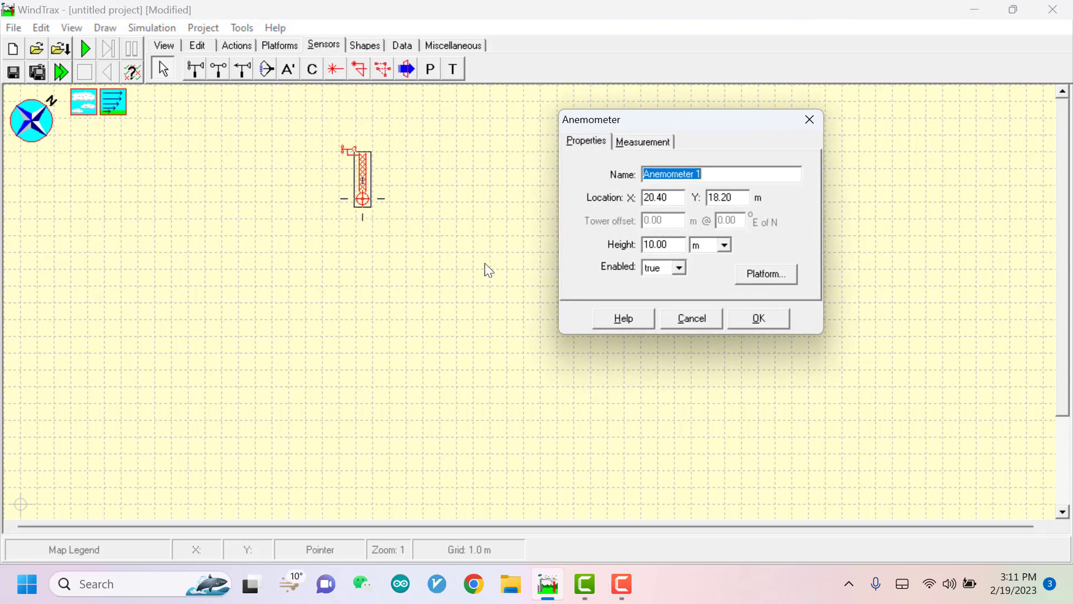
double_click(676, 246)
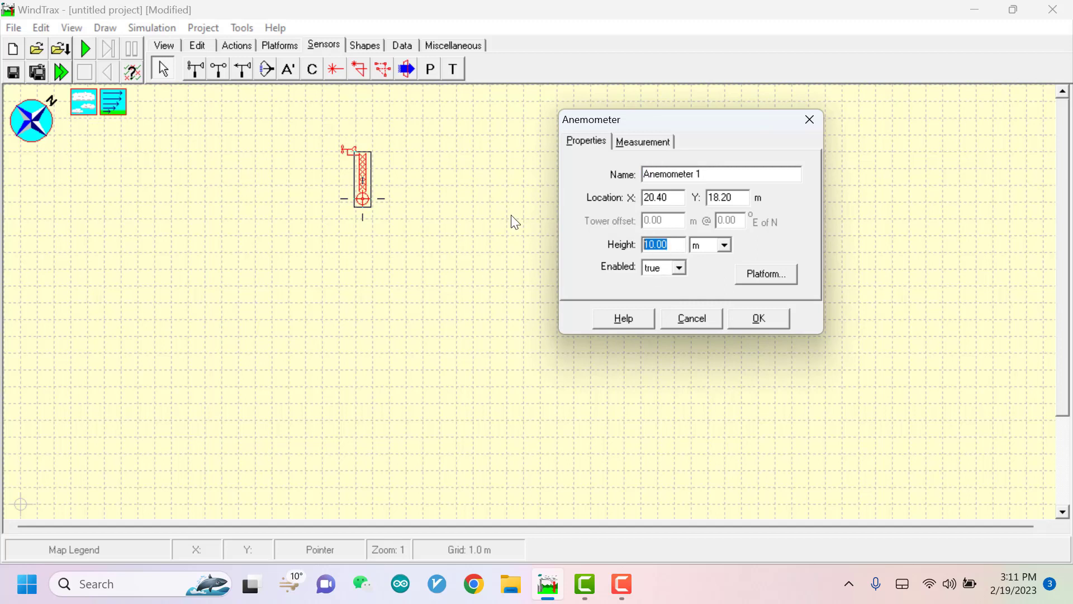
text(1.50)
click(755, 318)
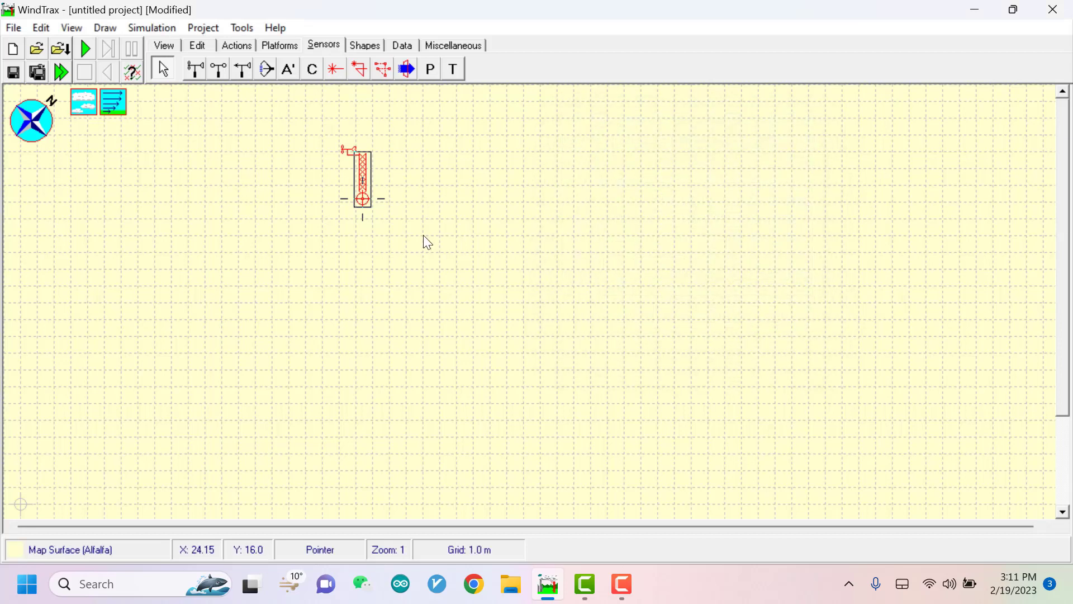
Draw a rectangular area source about 11 by 5.7 m around the base of the anemometer tower.
click(366, 47)
click(364, 73)
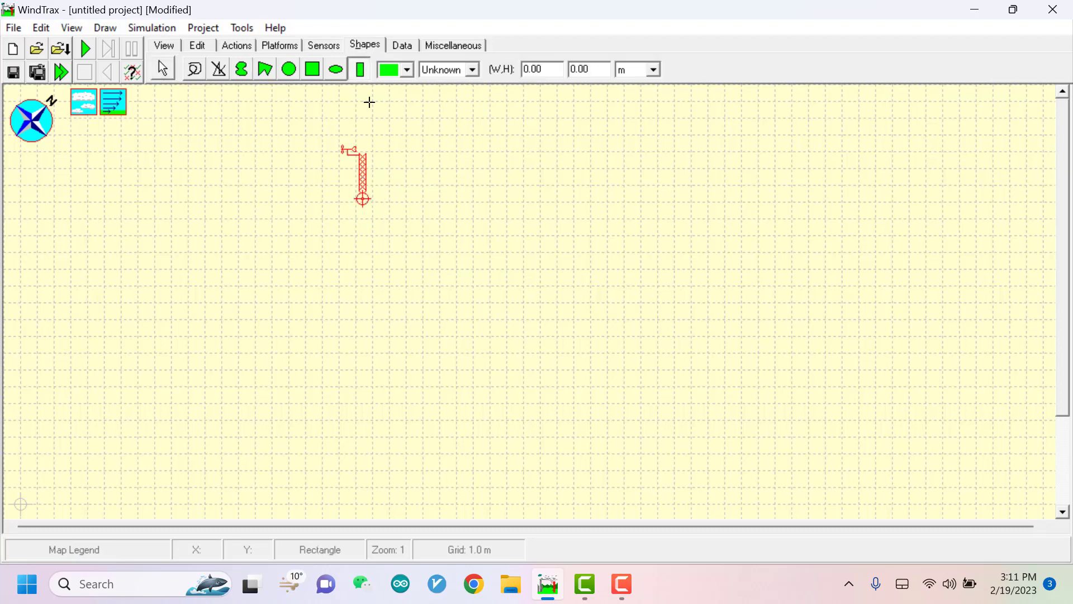
drag(290, 184, 472, 274)
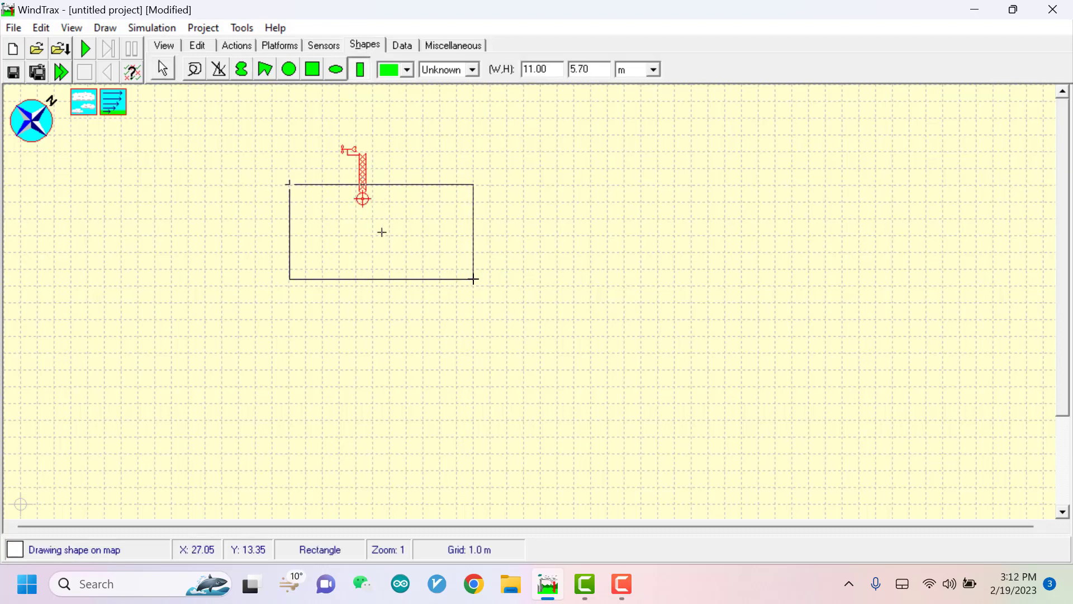
click(473, 276)
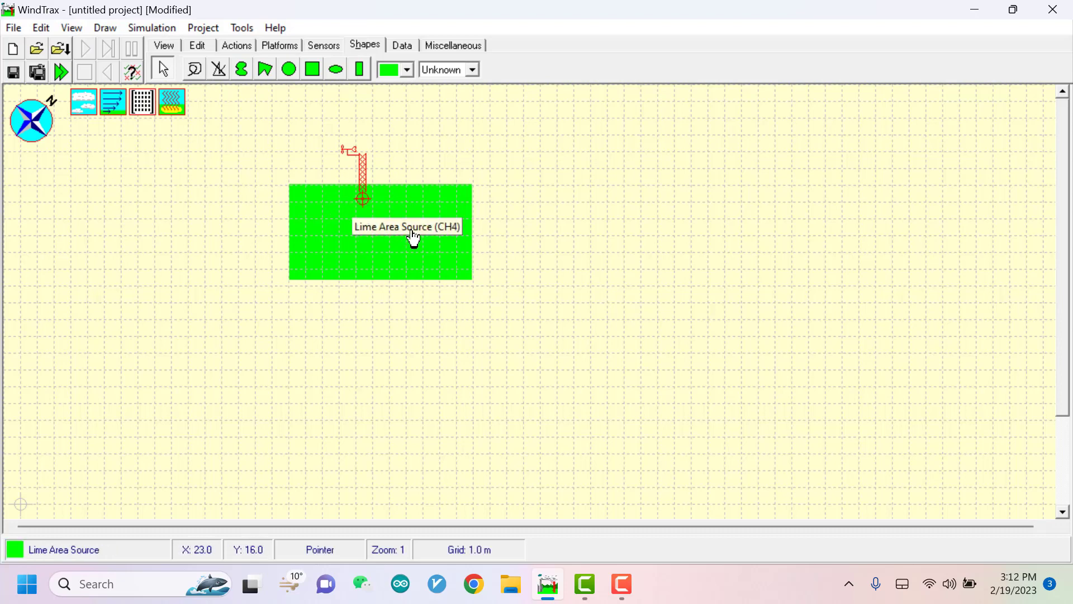
Make CO2 the area source's only active tracer species, disabling CH4.
double_click(412, 208)
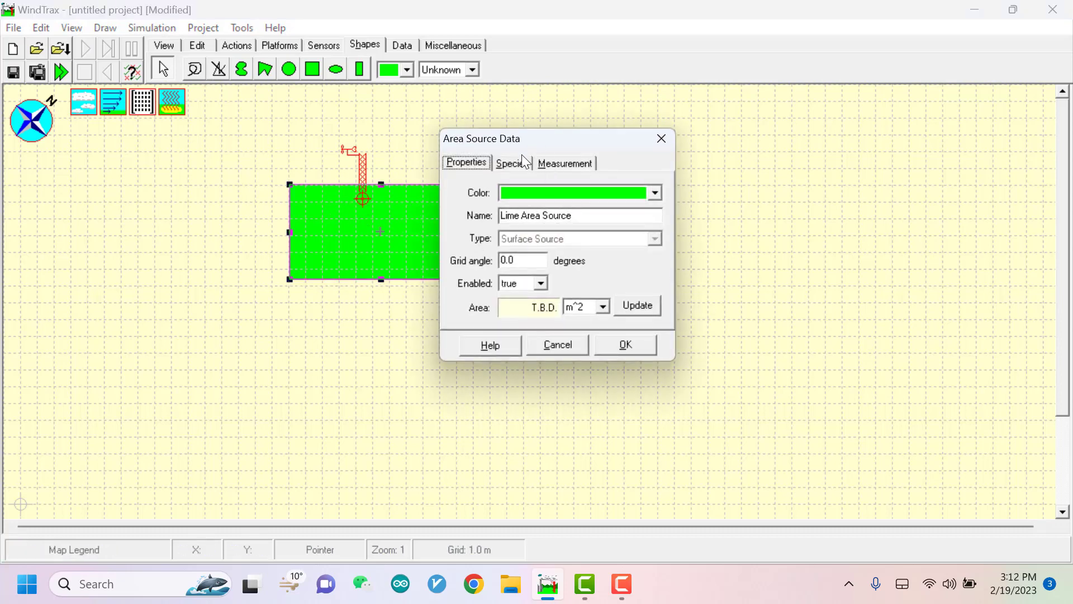
click(510, 165)
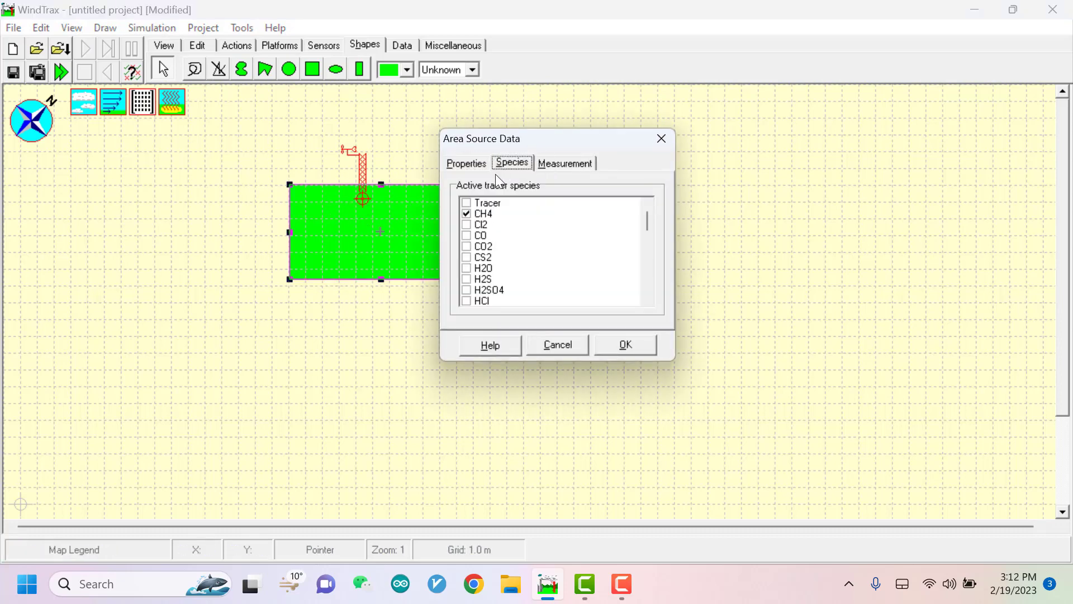
click(467, 247)
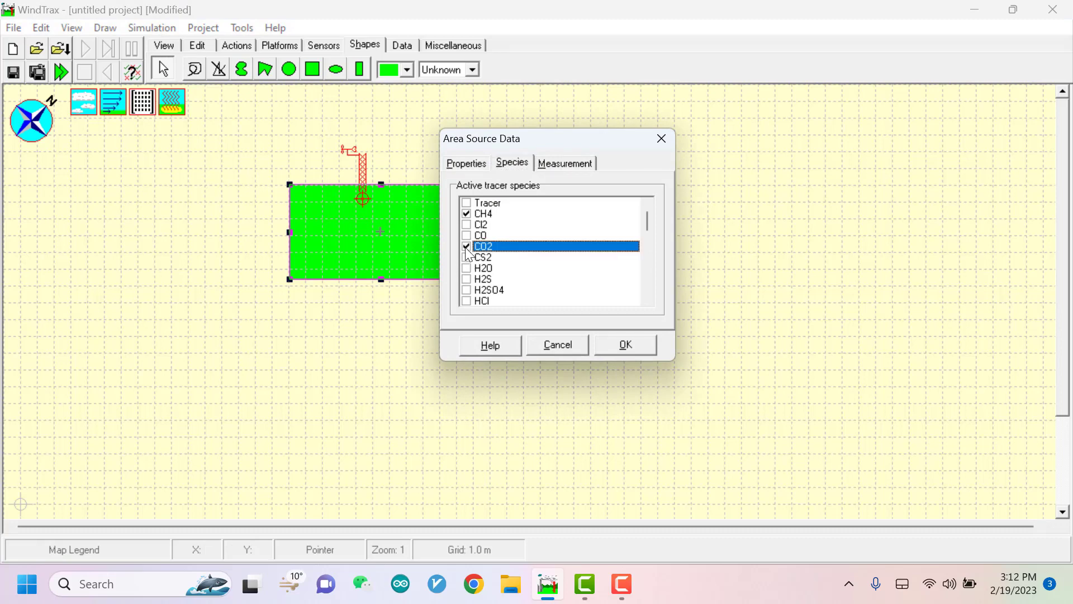
click(466, 214)
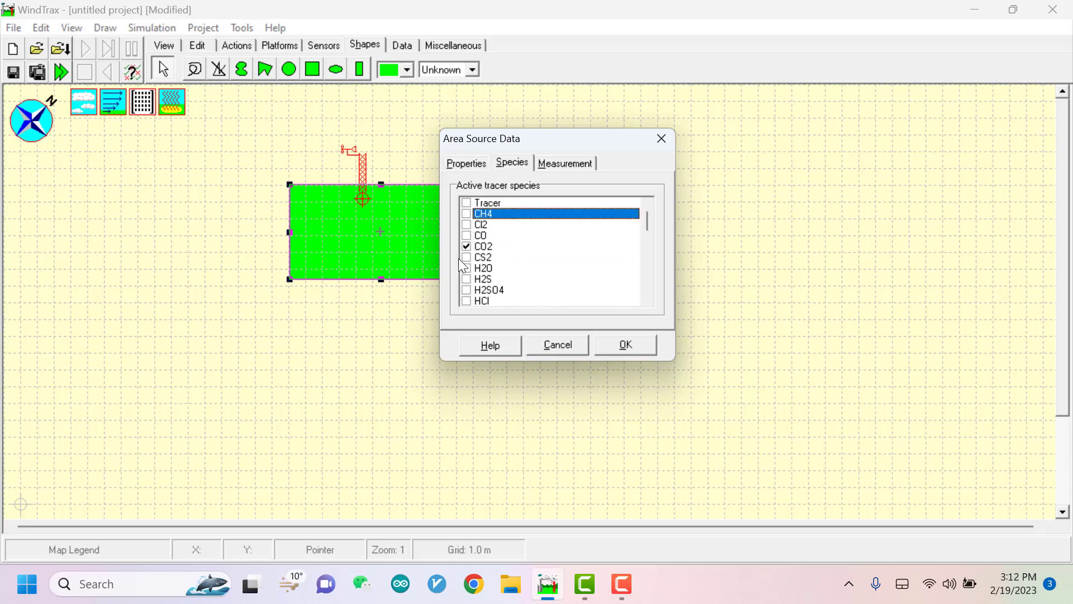
click(624, 343)
Place a laser line concentration sensor about 12.7 m long, from below the area source diagonally up to its upper edge.
click(329, 47)
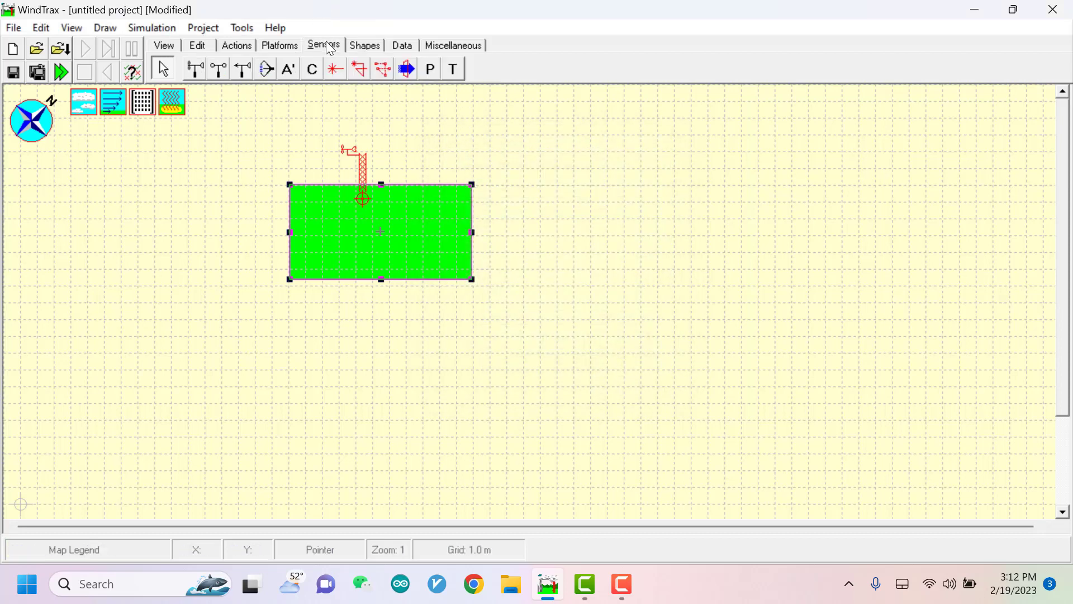
click(336, 69)
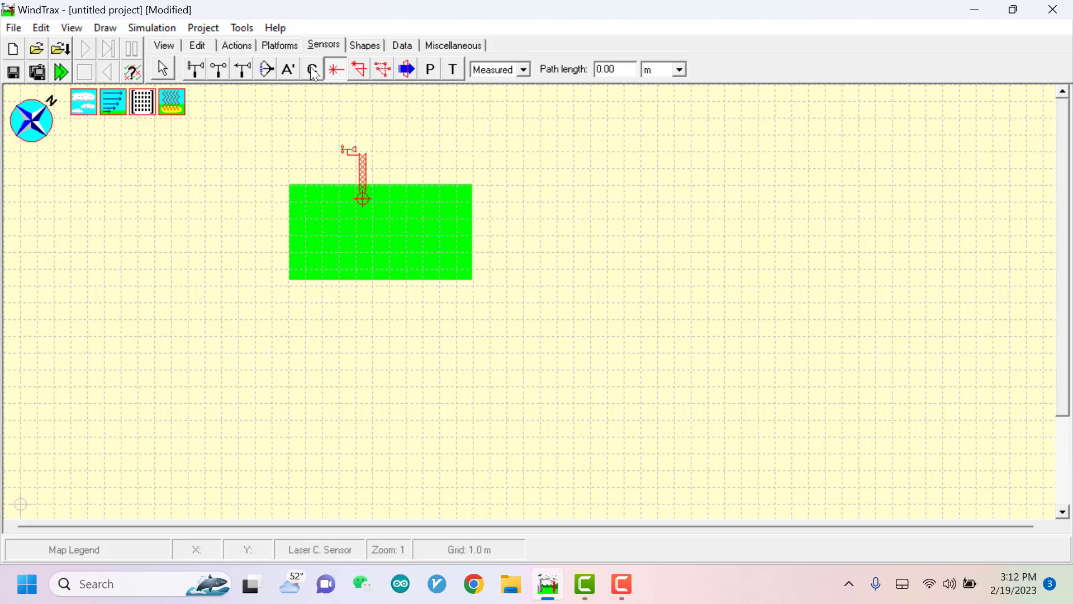
click(319, 364)
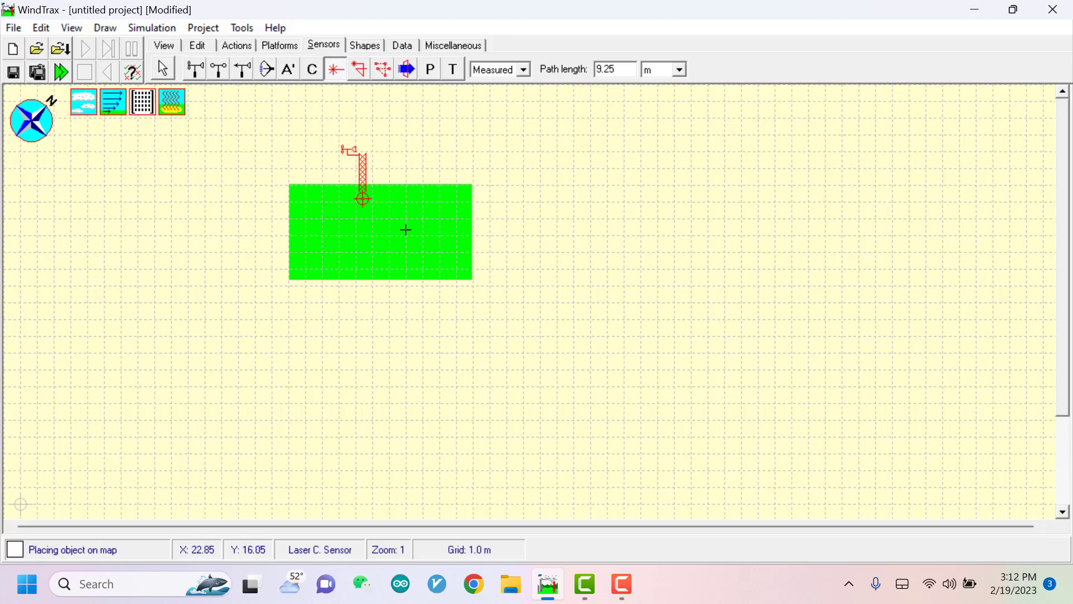
click(431, 186)
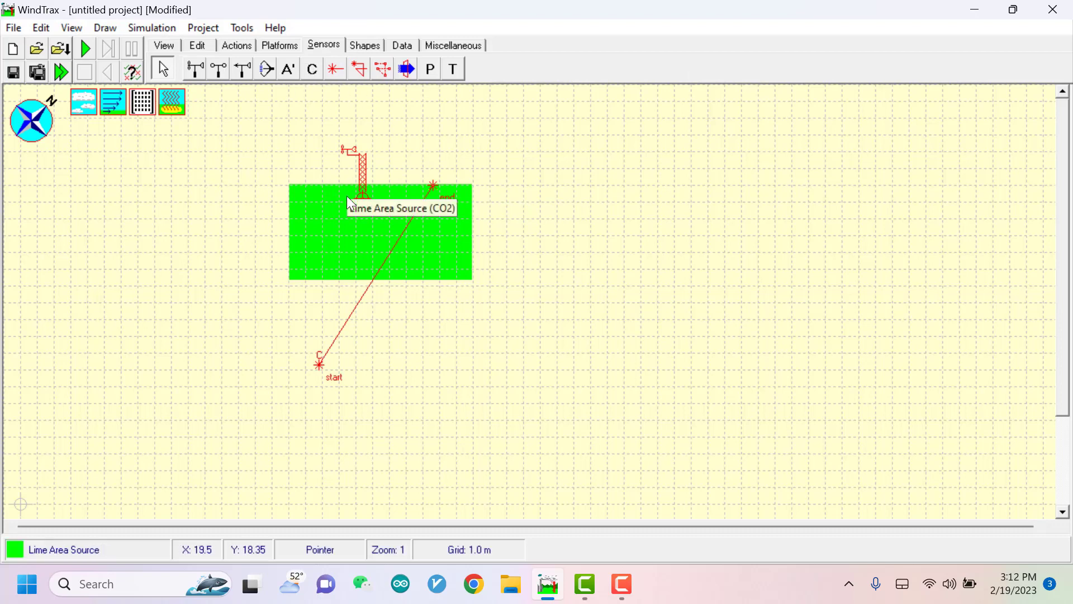
Set both the start height and end height of the line concentration sensor to 1 m.
click(319, 366)
double_click(320, 369)
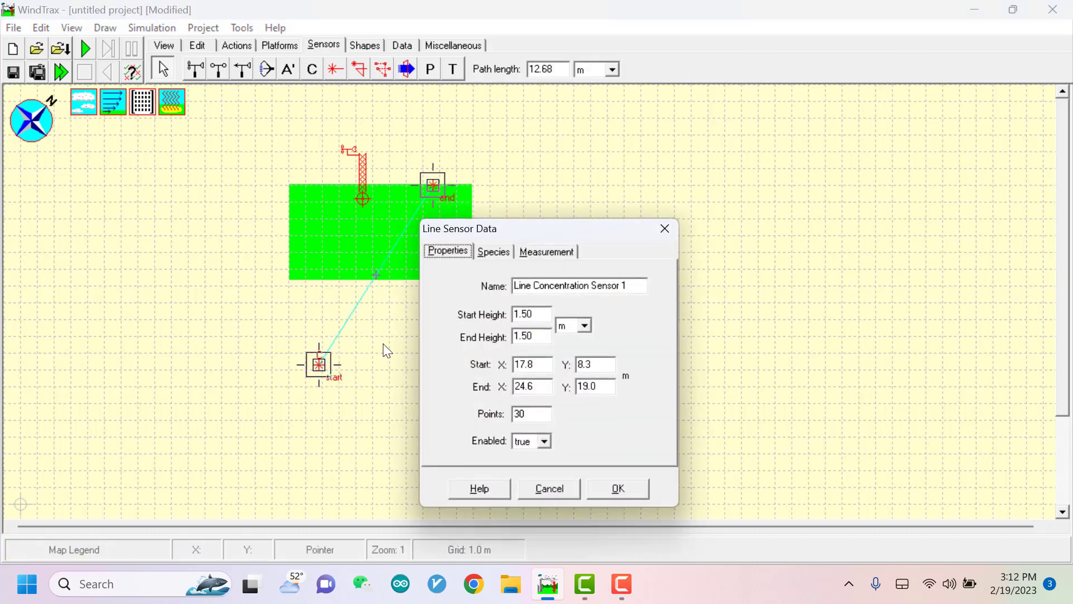
drag(545, 313, 403, 310)
text(1)
drag(543, 335, 458, 341)
text(1)
Enable CO2 and disable CH4 as the line sensor's active tracer species.
click(494, 253)
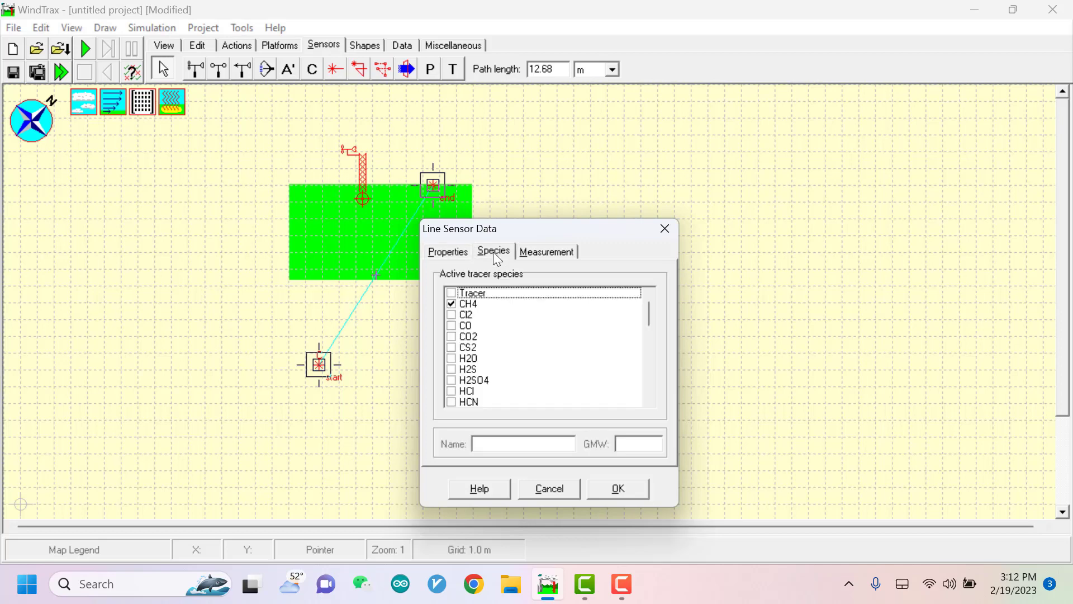
click(452, 336)
click(451, 304)
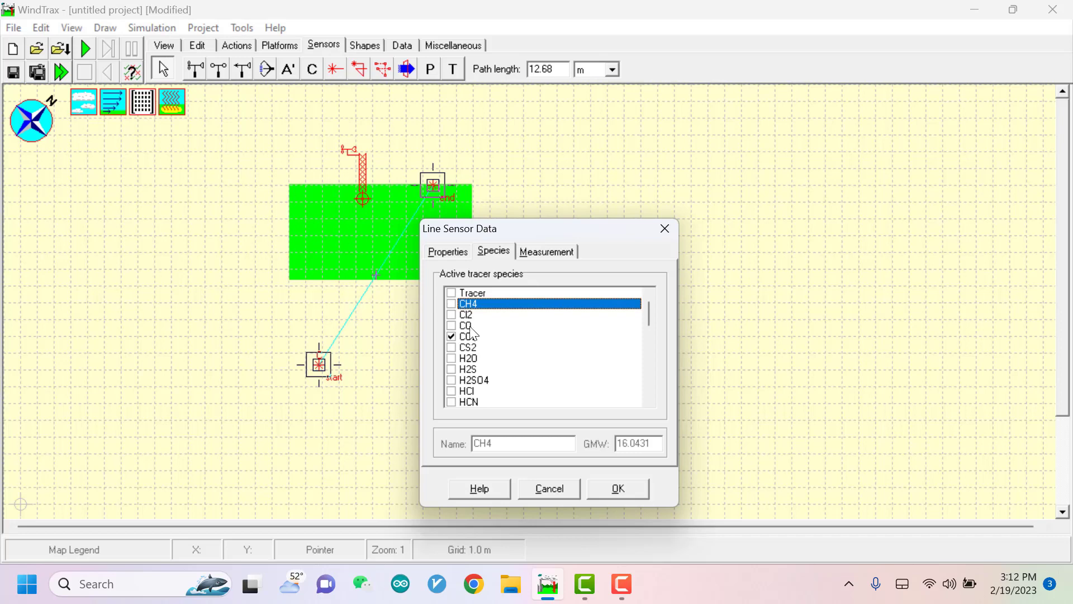
Set the line sensor's measured CO2 concentration to 7.5 with ug as the mass unit.
click(543, 250)
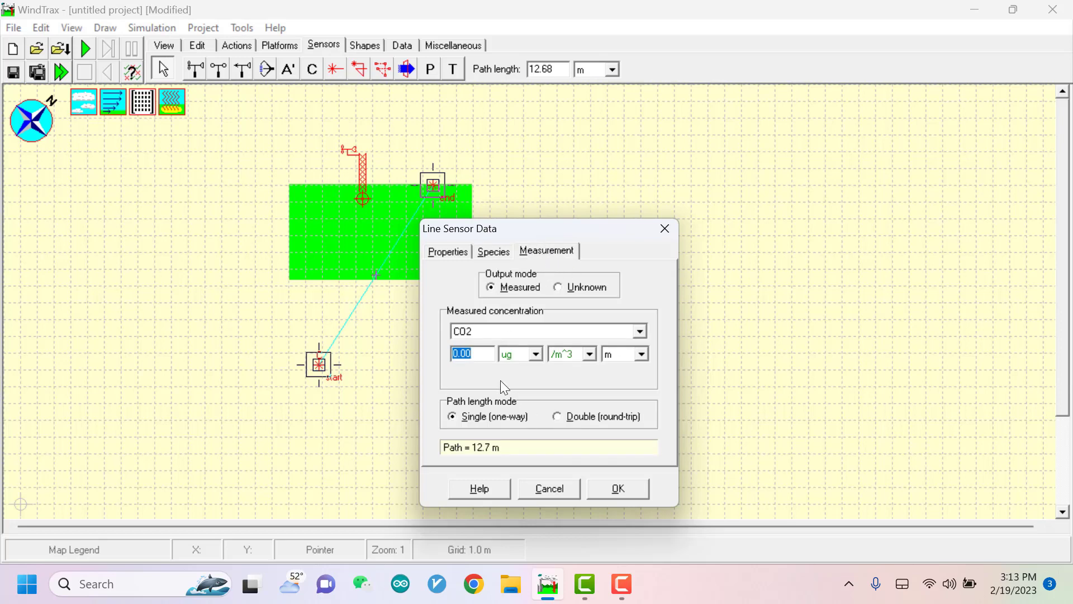
text(7.5)
click(520, 354)
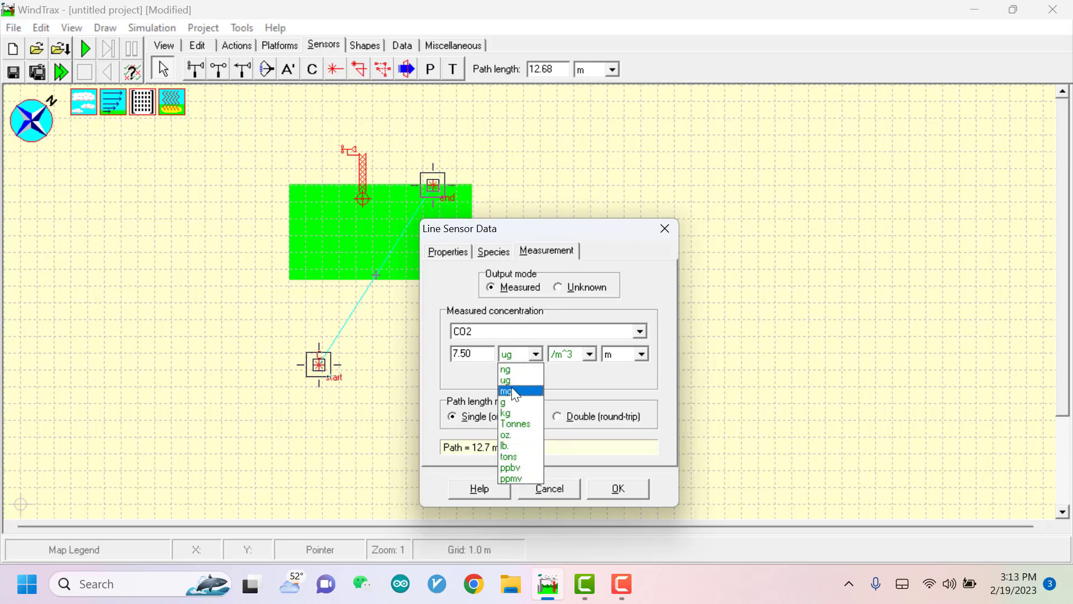
click(523, 354)
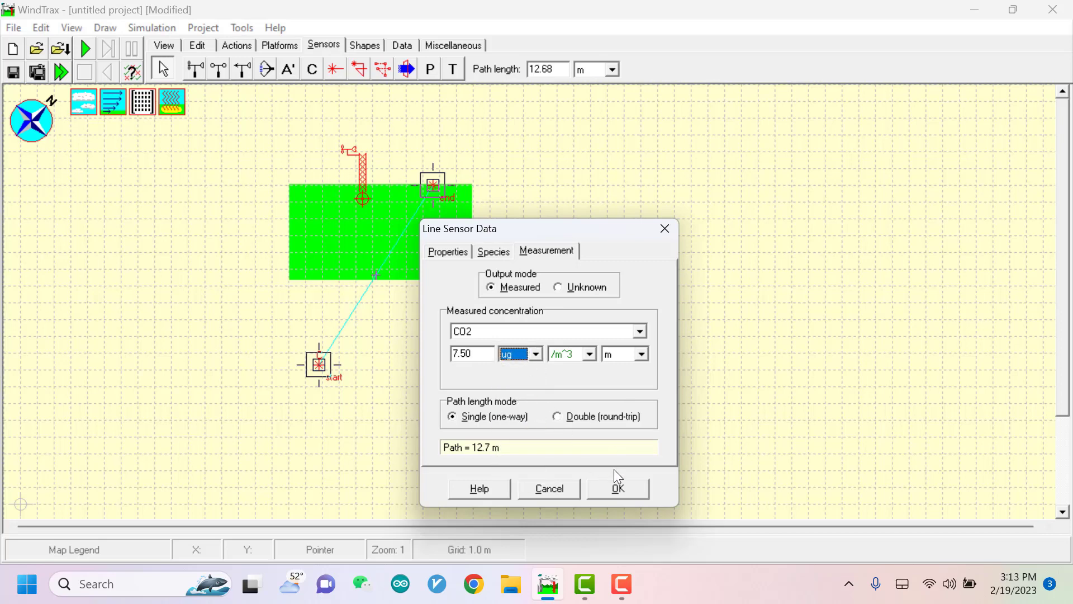
click(616, 488)
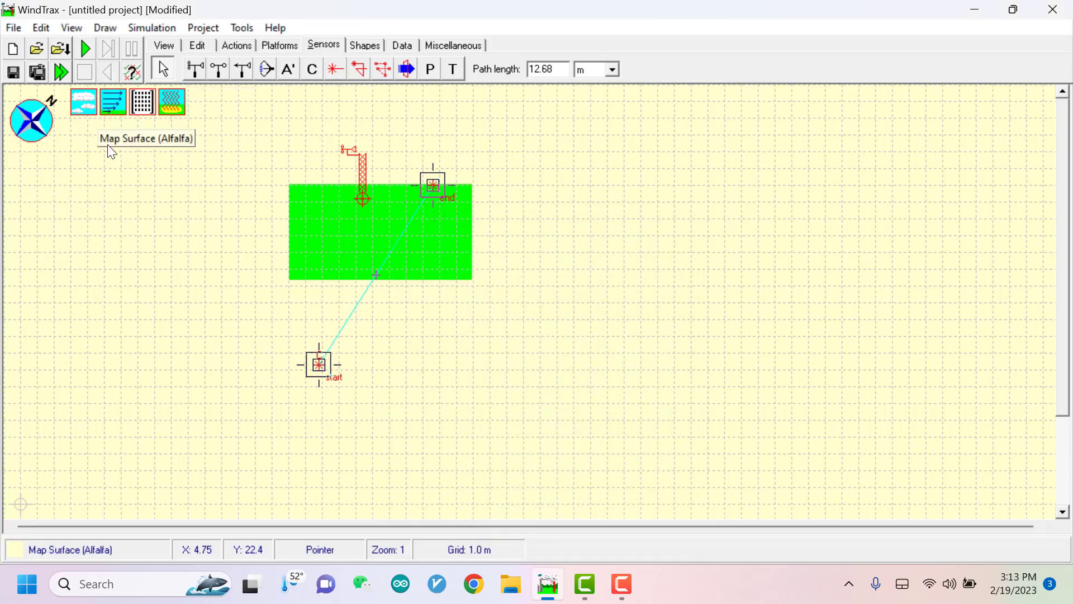
Check the project status for errors and run the simulation.
click(134, 78)
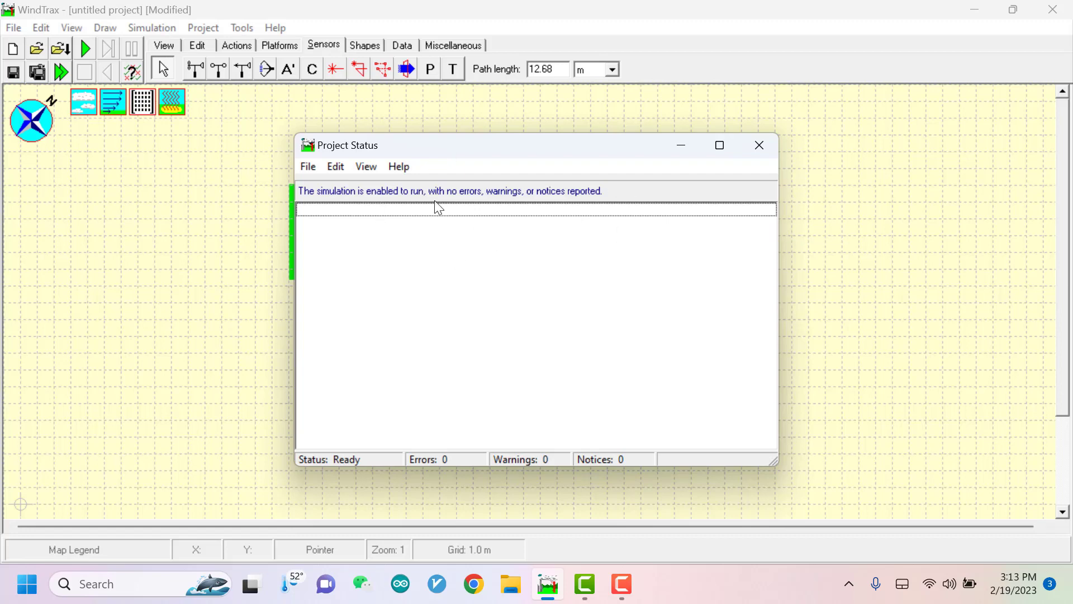
click(756, 147)
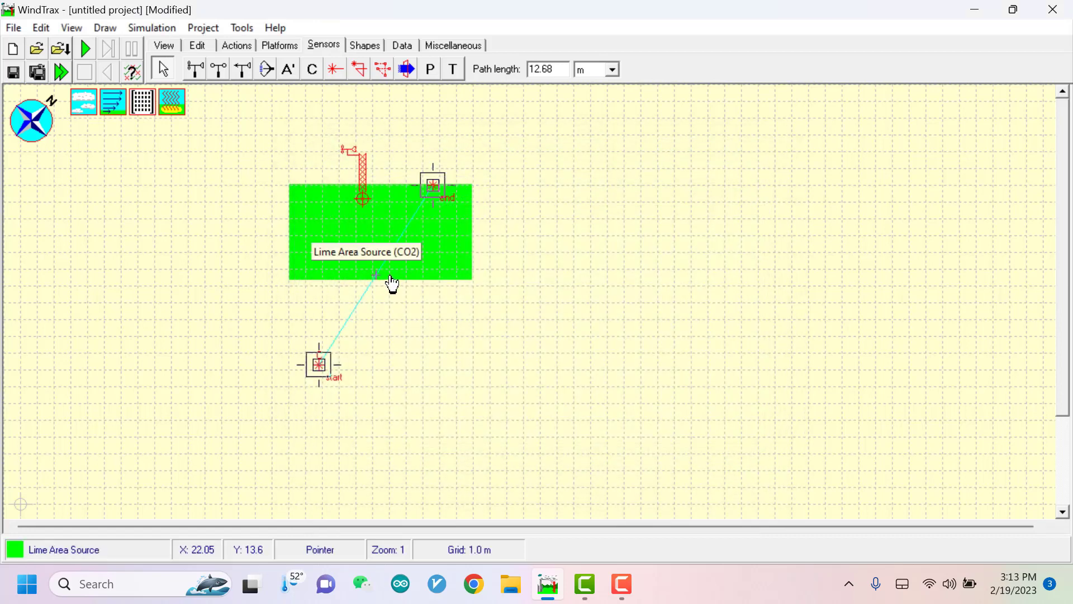
click(82, 47)
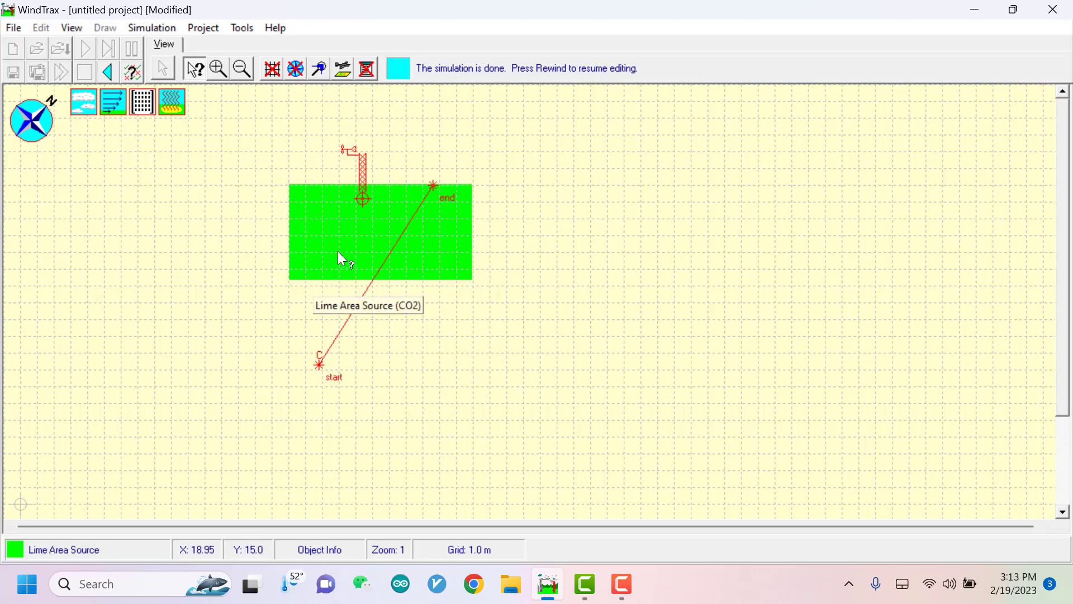
Examine the area source's calculated CO2 emission results, moving the readout clear of the drawing.
click(306, 218)
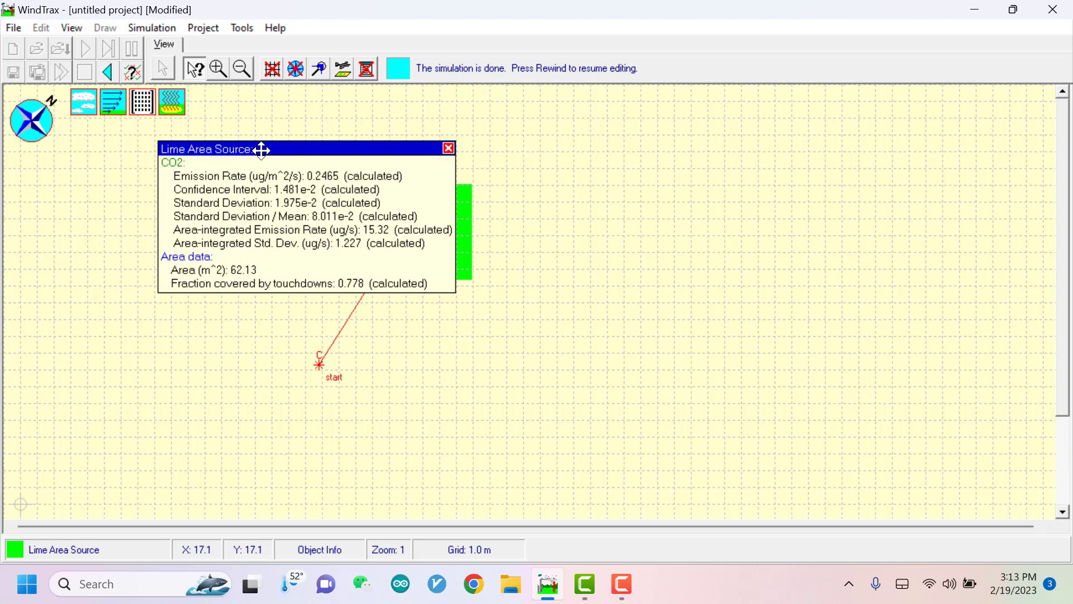
drag(261, 148, 680, 124)
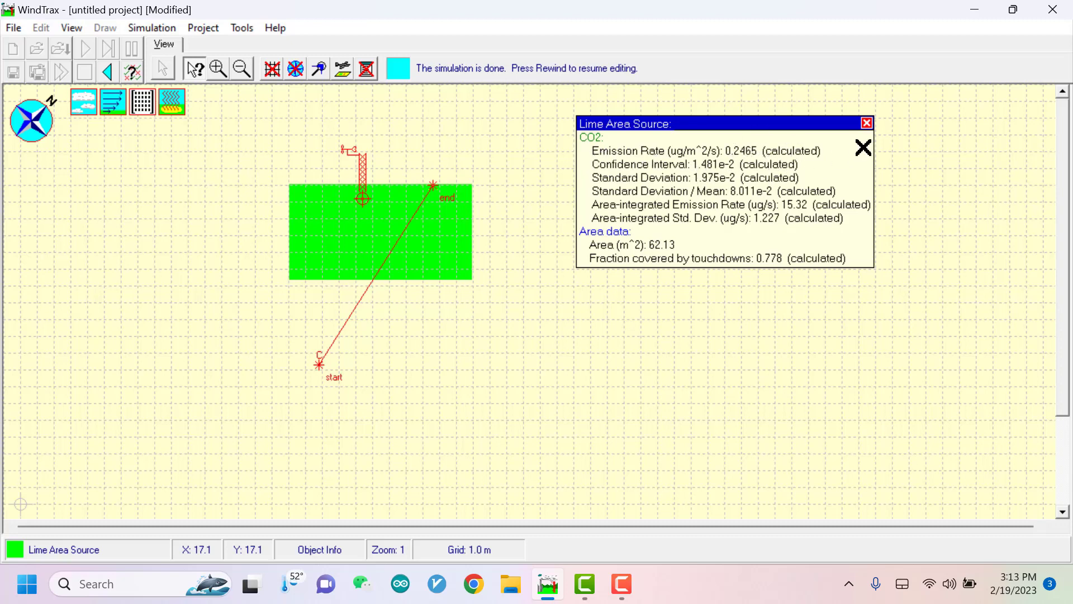
click(869, 121)
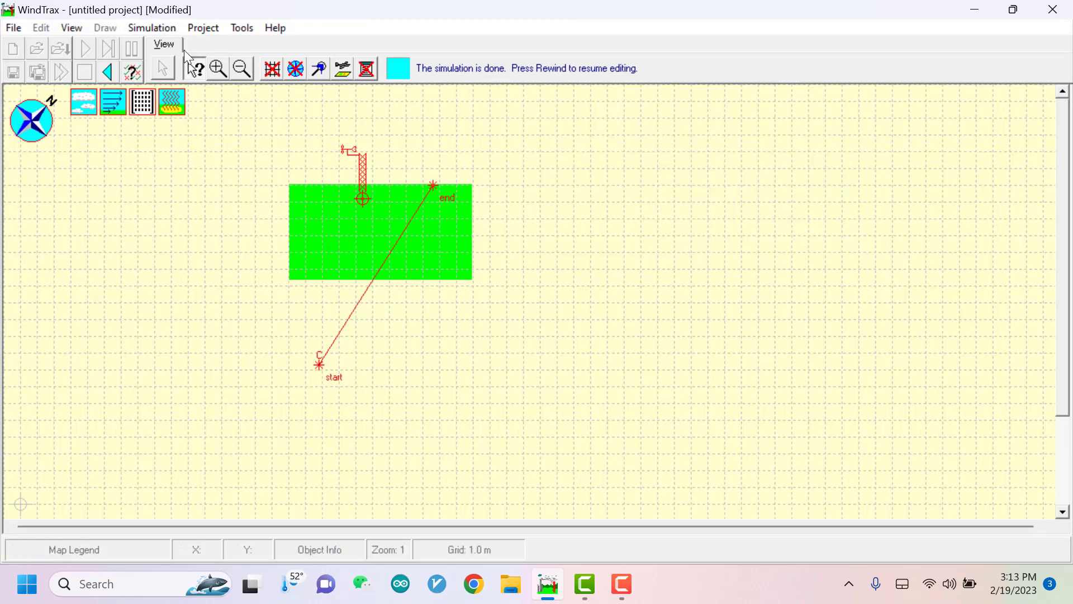
Rewind the simulation and set the line sensor's measured CO2 concentration to 10.
click(115, 74)
double_click(319, 365)
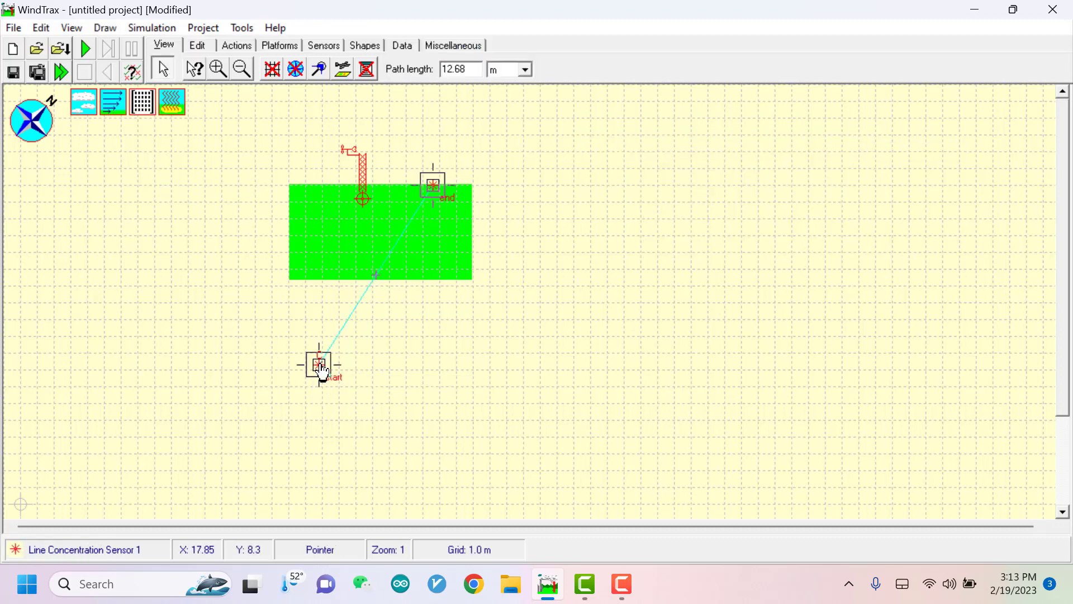
double_click(492, 351)
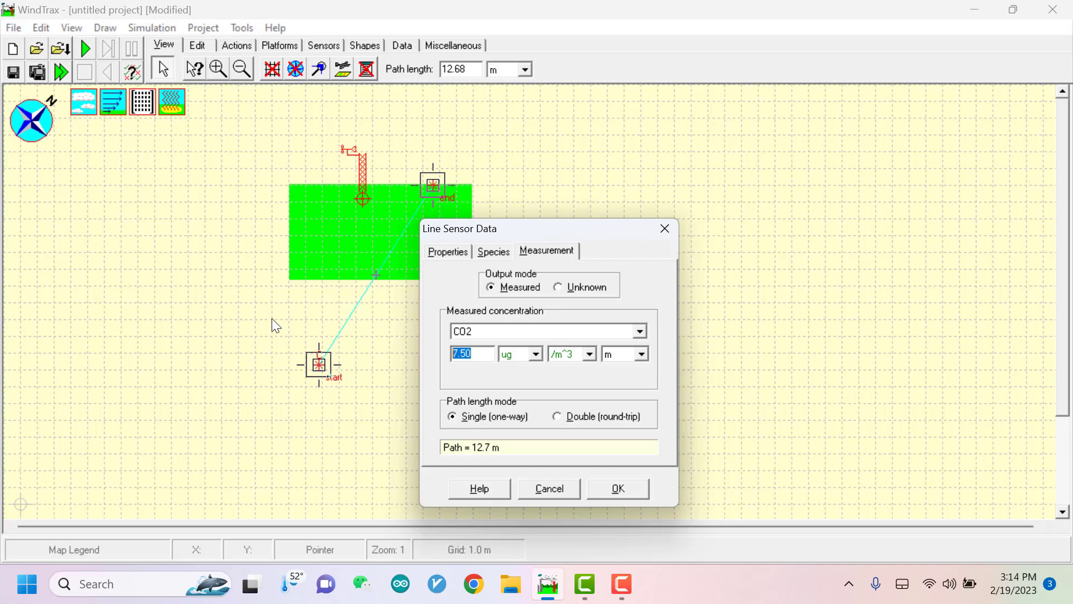
text(10)
click(605, 498)
Rerun the simulation and examine the area source's recalculated CO2 emission results.
click(90, 56)
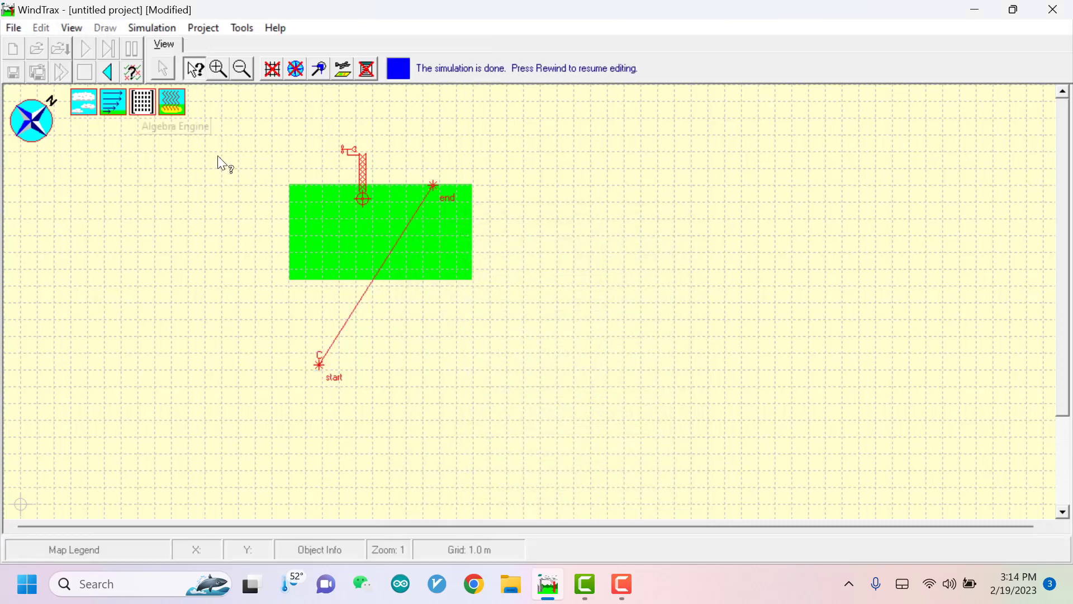
click(336, 240)
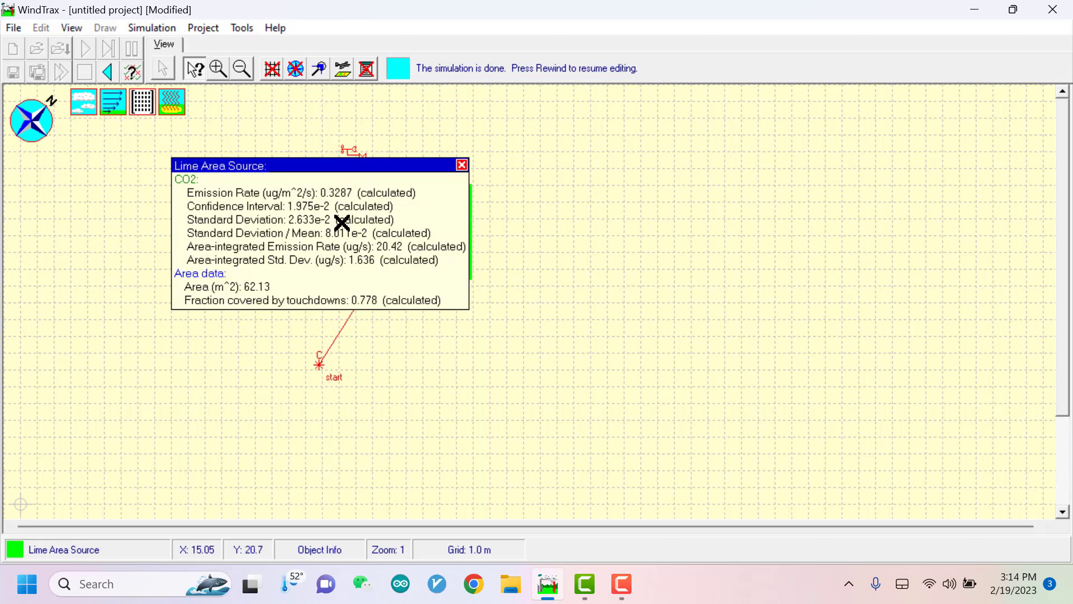
click(461, 165)
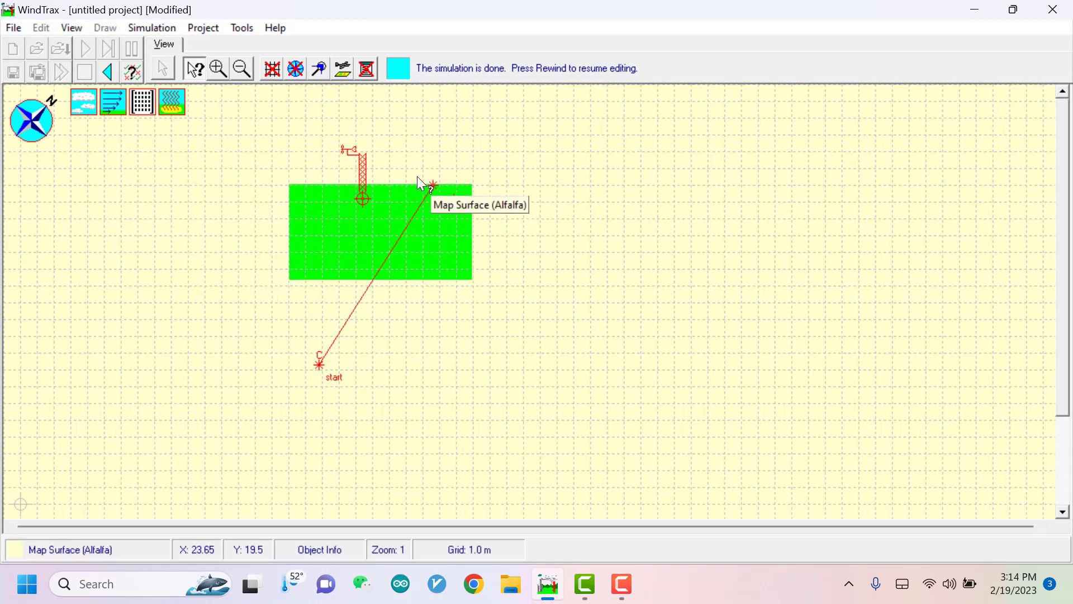